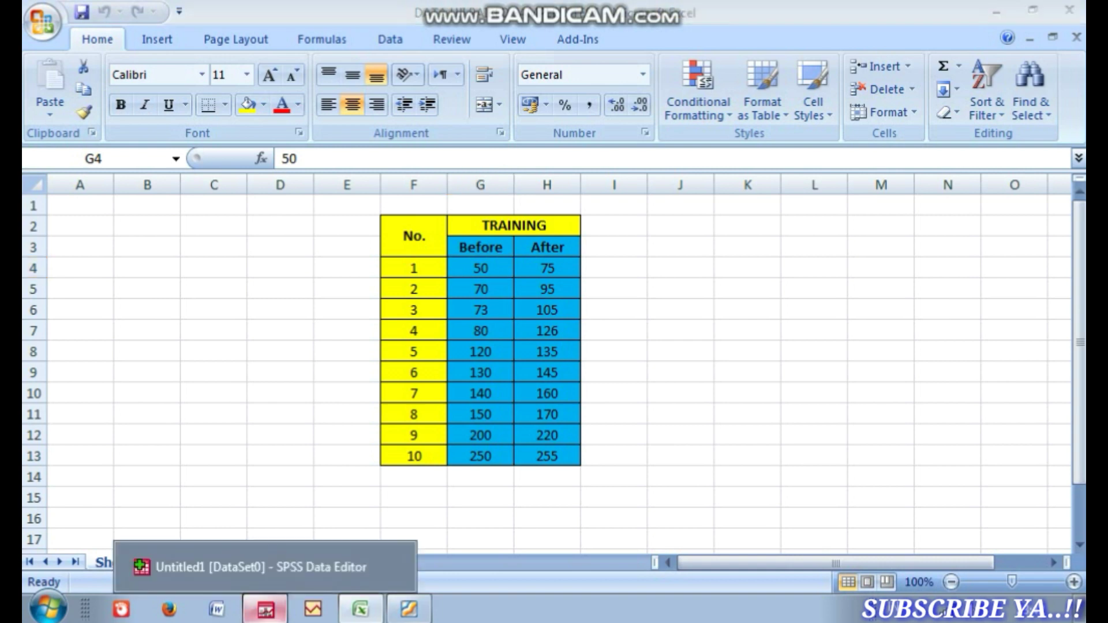
Switch to the SPSS Data Editor and define two variables named BEFORE and AFTER.
click(265, 608)
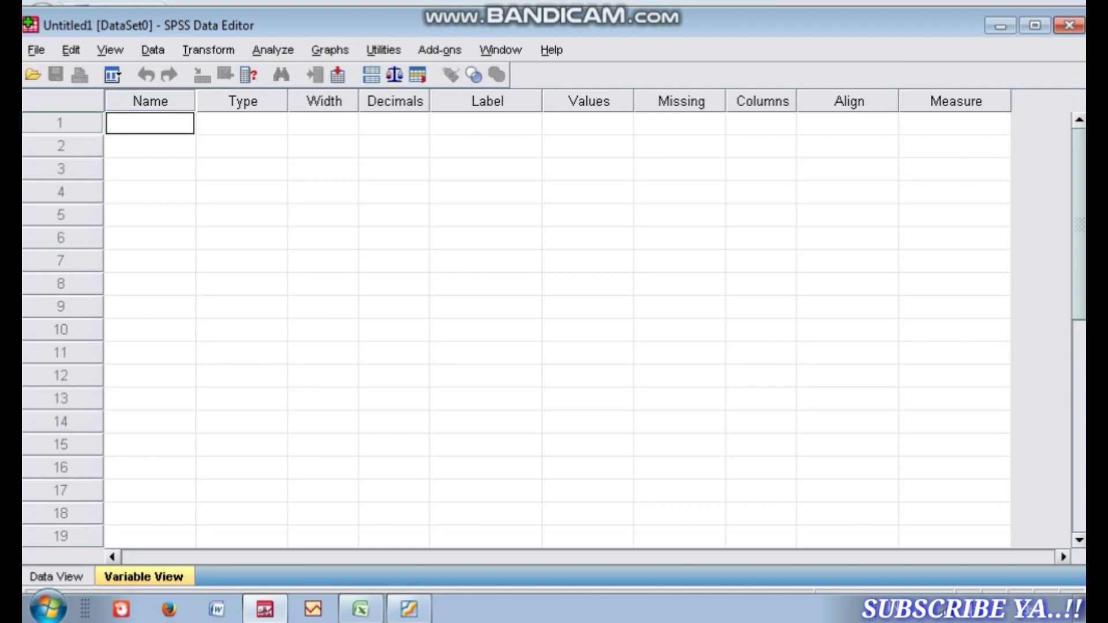
text(BEFORE)
key(Return)
text(A)
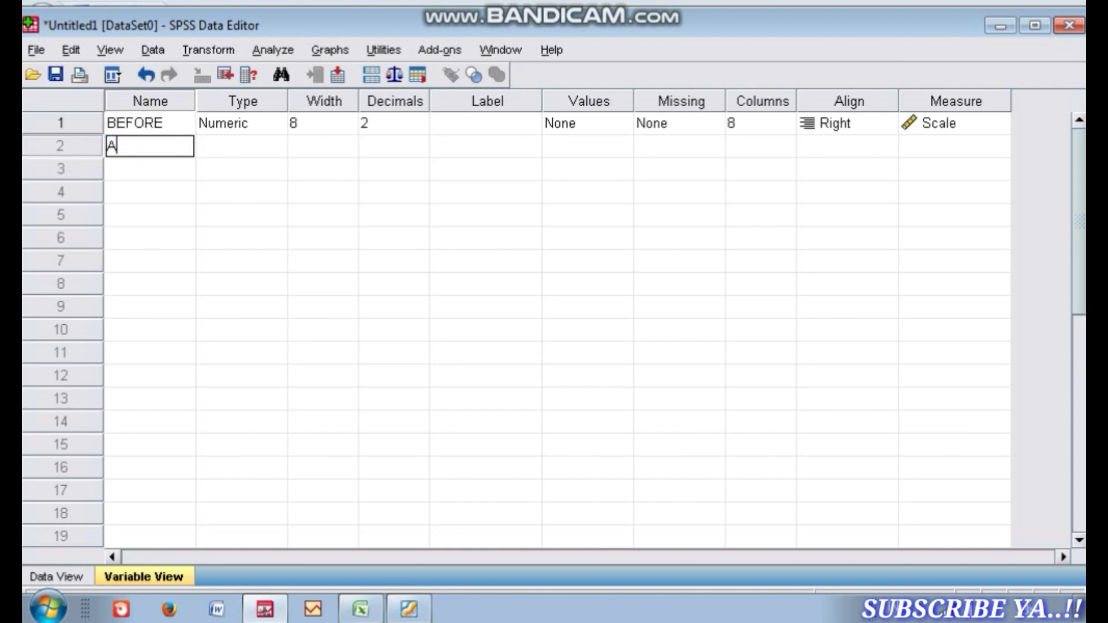
text(FTER)
key(Return)
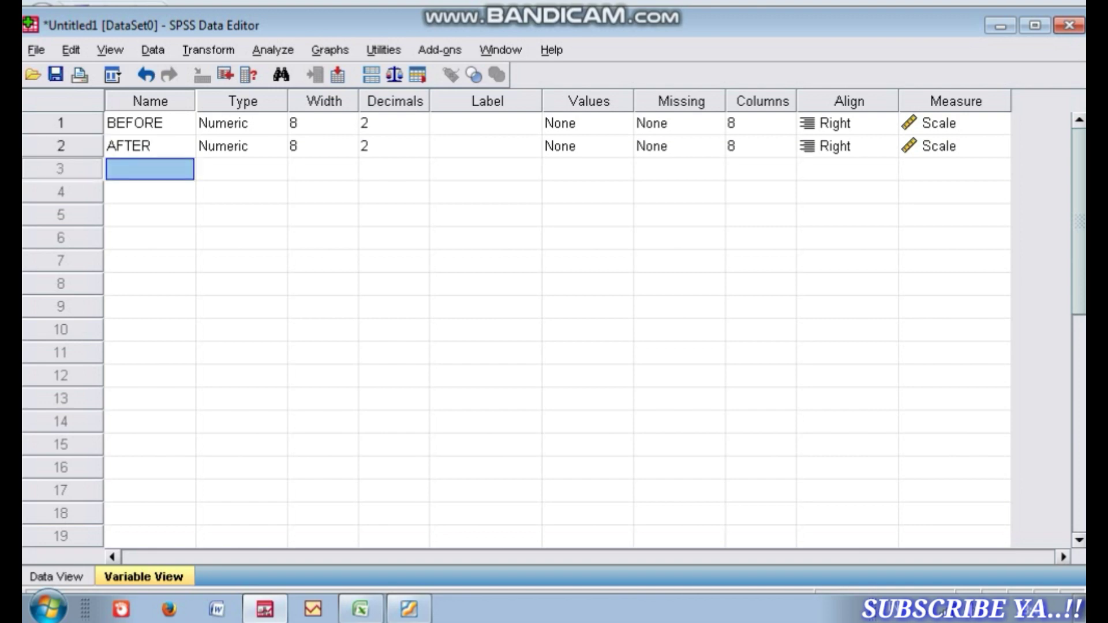
Set the decimals of both the BEFORE and AFTER variables to 0.
click(387, 123)
click(419, 128)
click(419, 128)
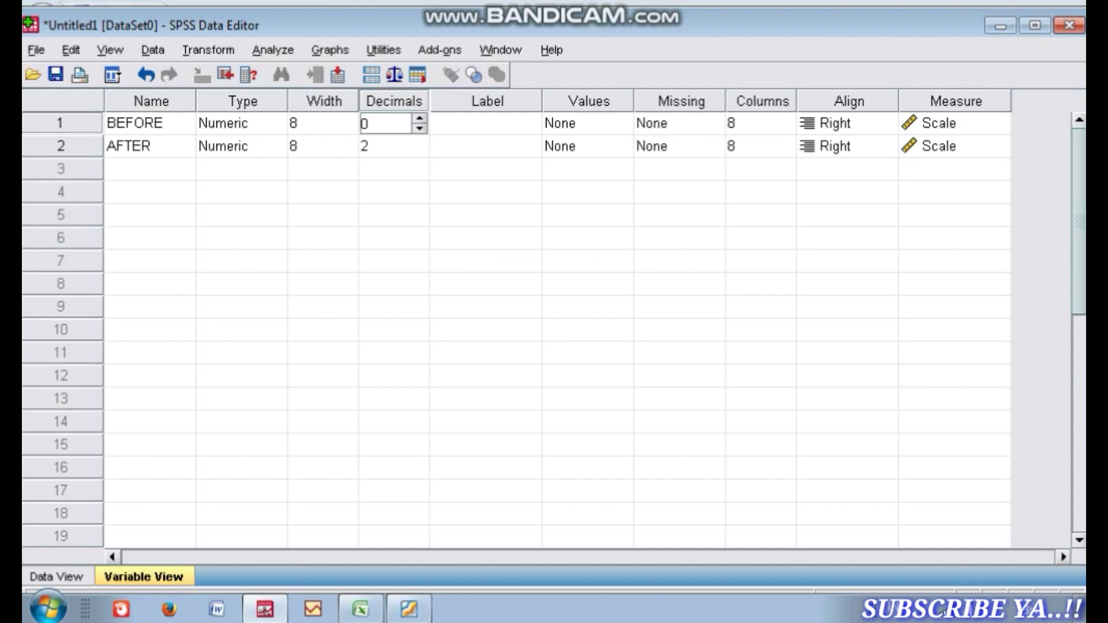
click(387, 146)
click(419, 151)
click(419, 151)
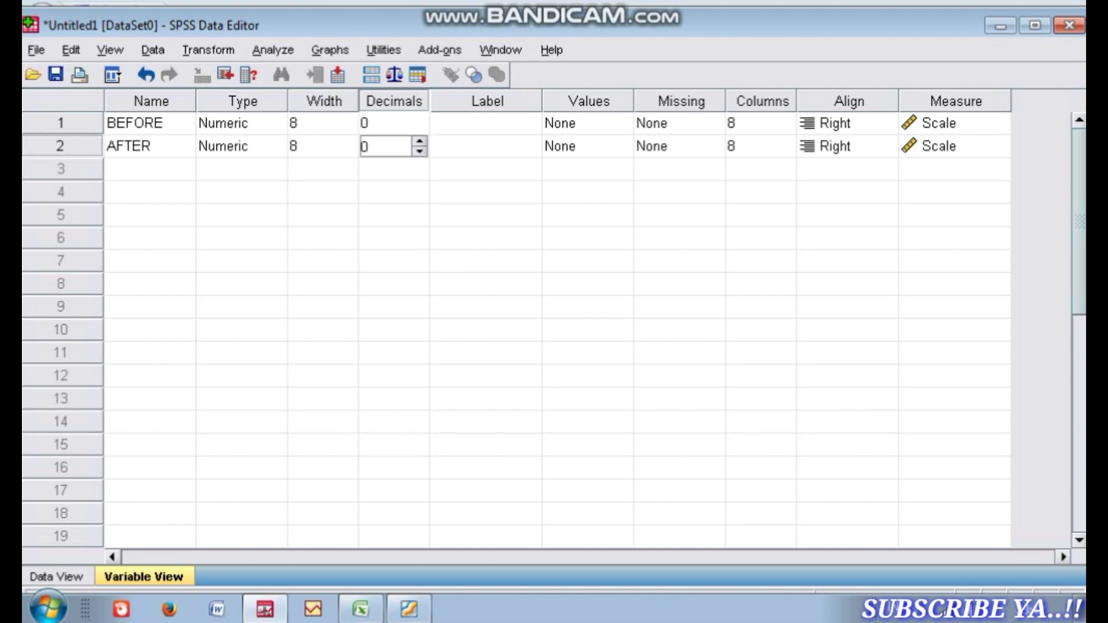
click(150, 237)
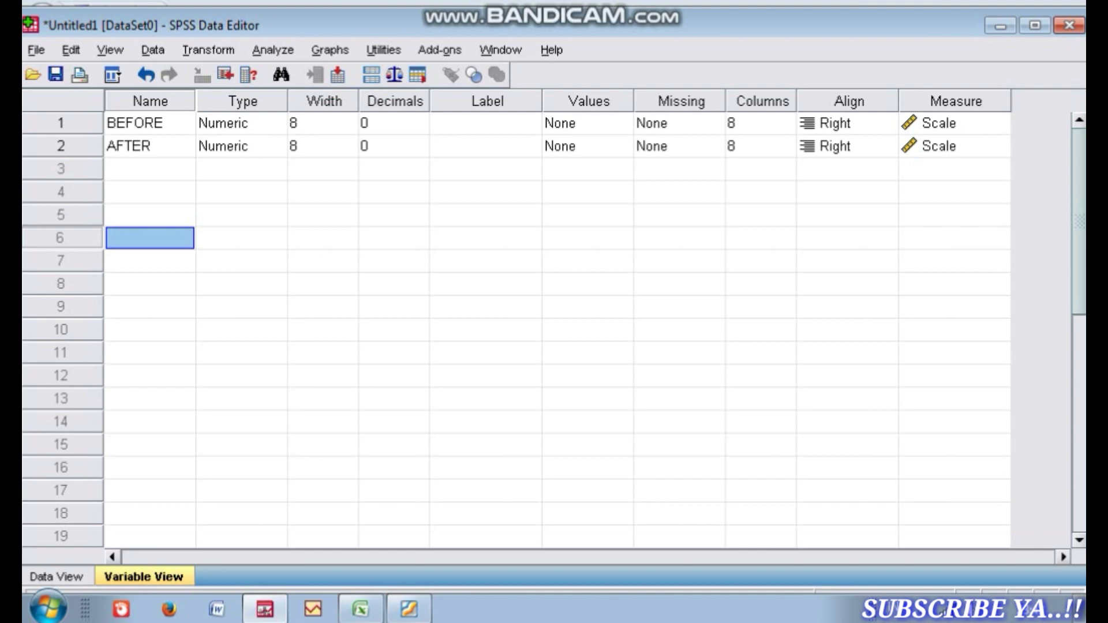
Copy the Before and After training values in G4:H13 of the Excel sheet into the SPSS data grid, starting at case 1 of BEFORE.
key(ctrl+t)
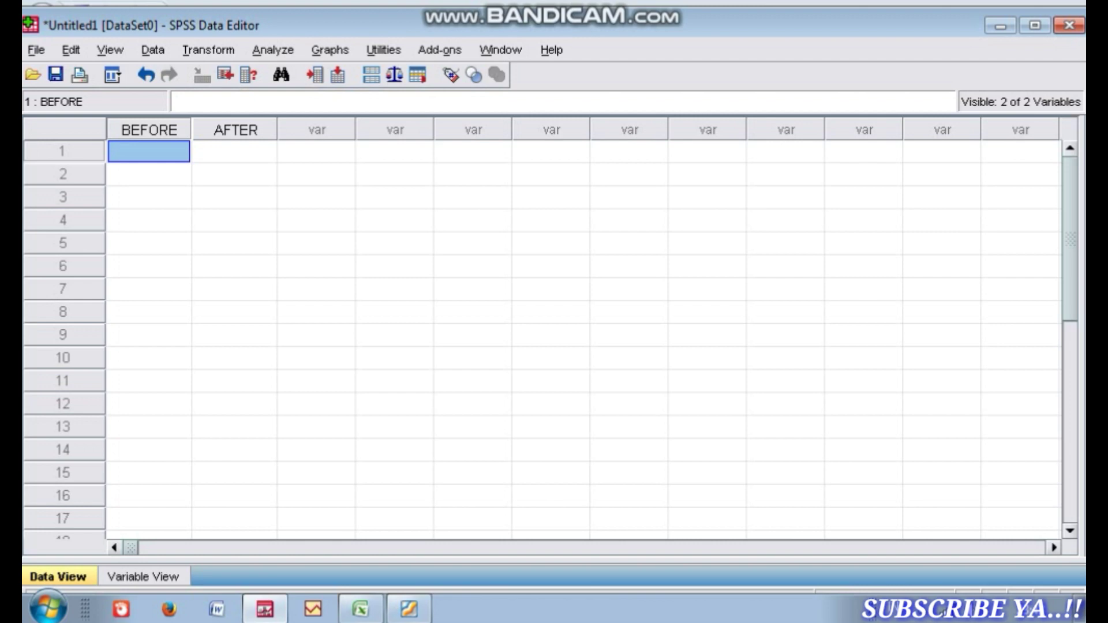
key(alt+Tab)
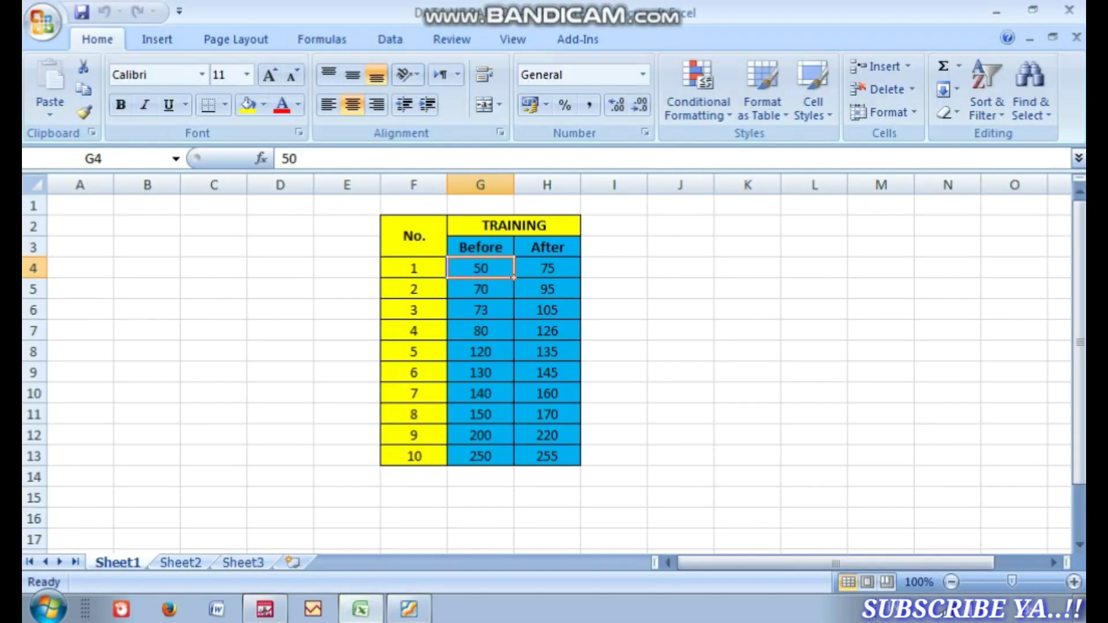
drag(481, 269, 547, 456)
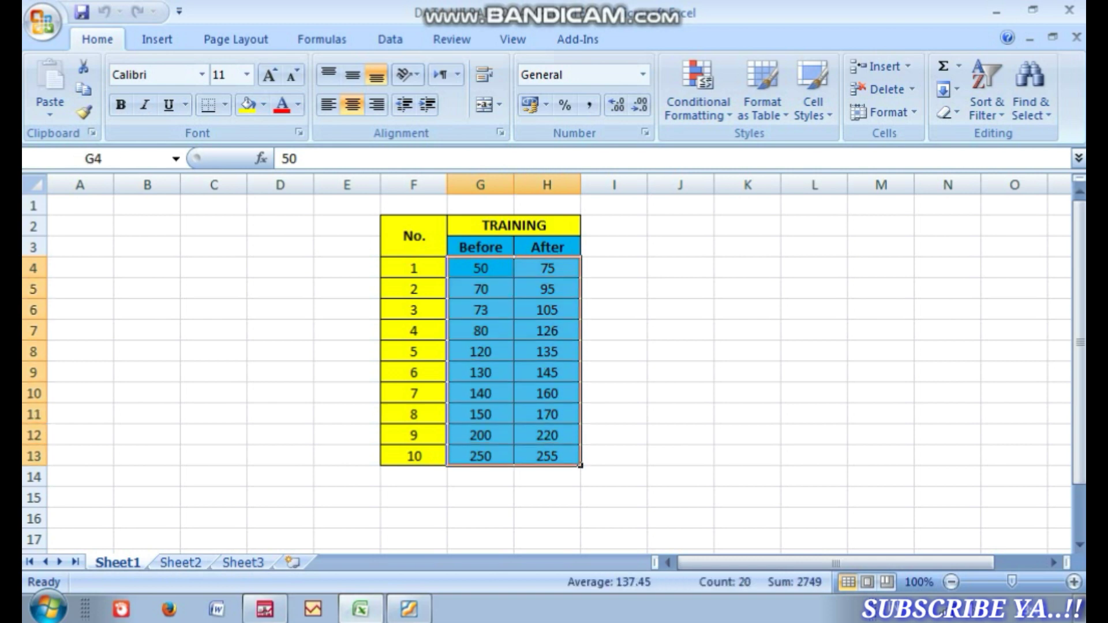
right_click(495, 347)
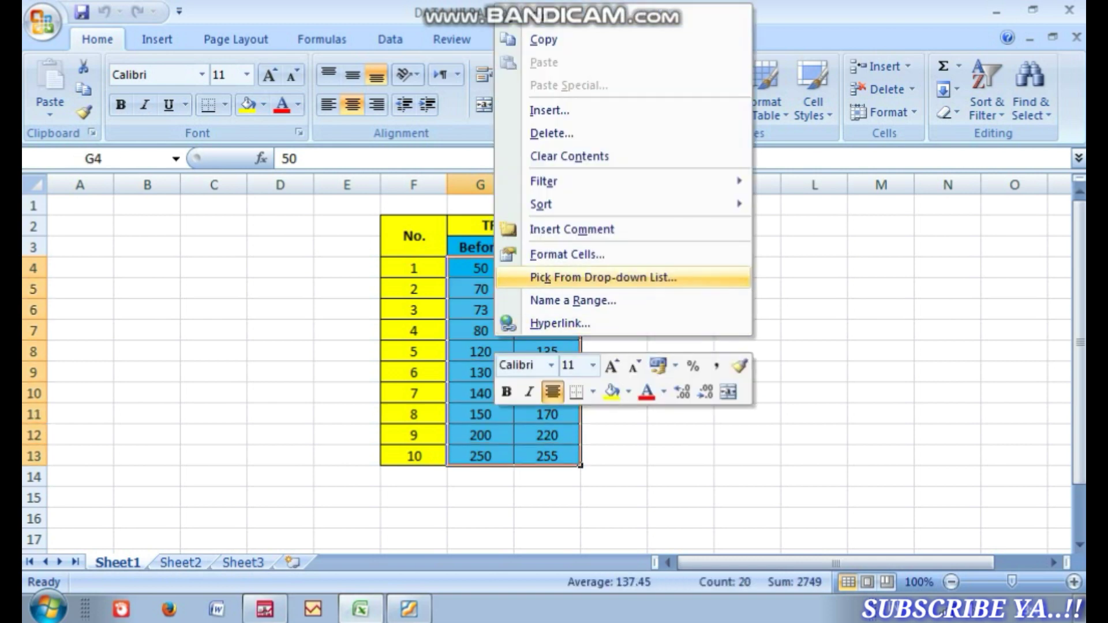
click(533, 39)
key(alt+Tab)
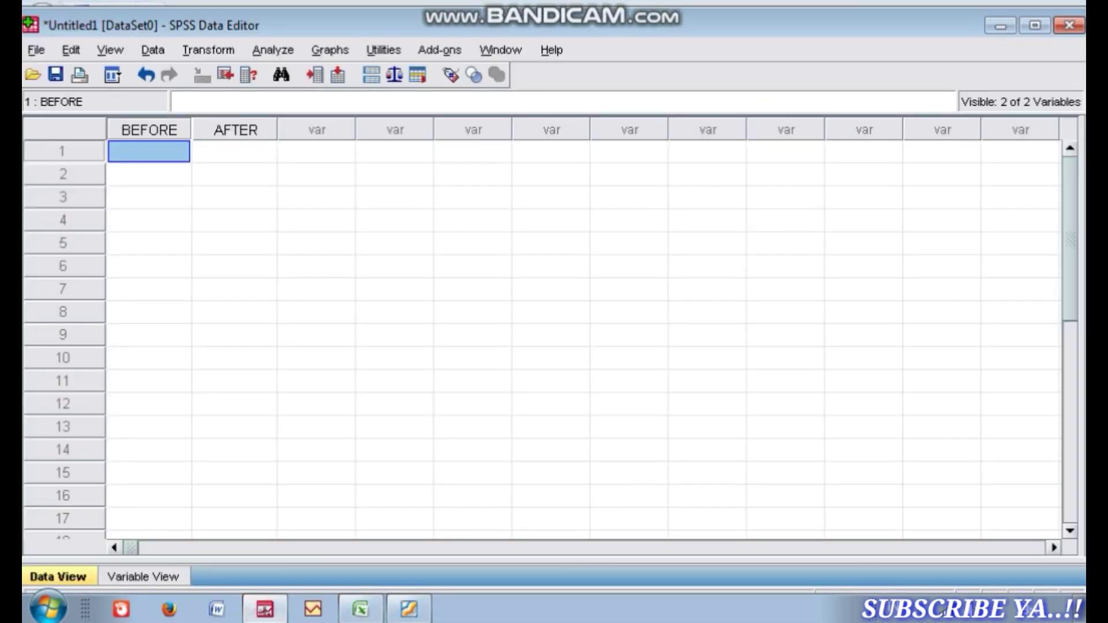
right_click(155, 151)
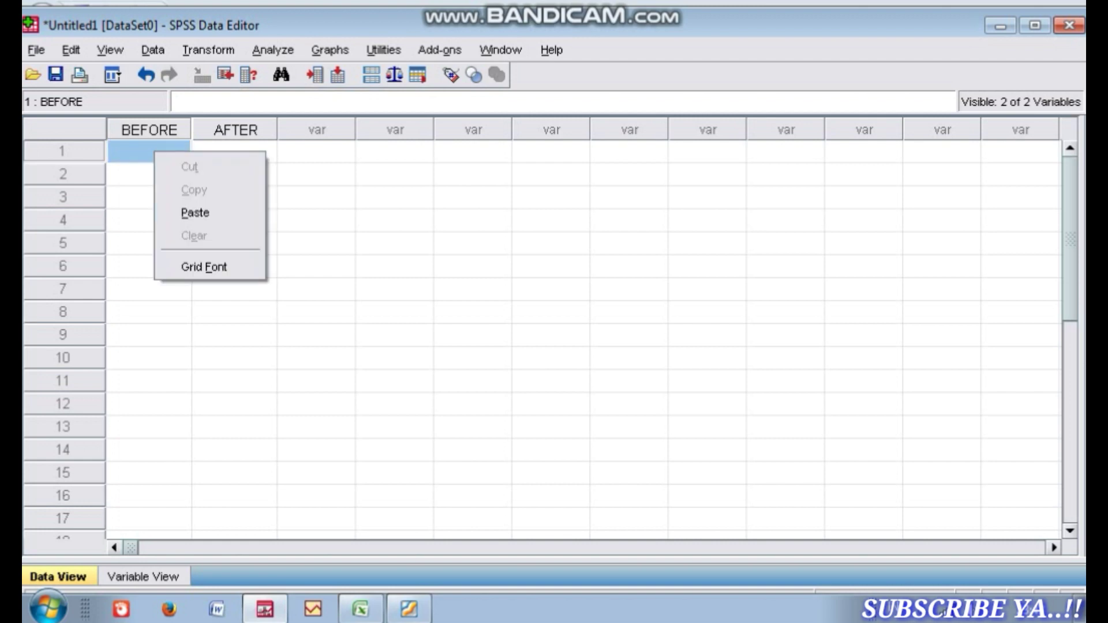
click(195, 212)
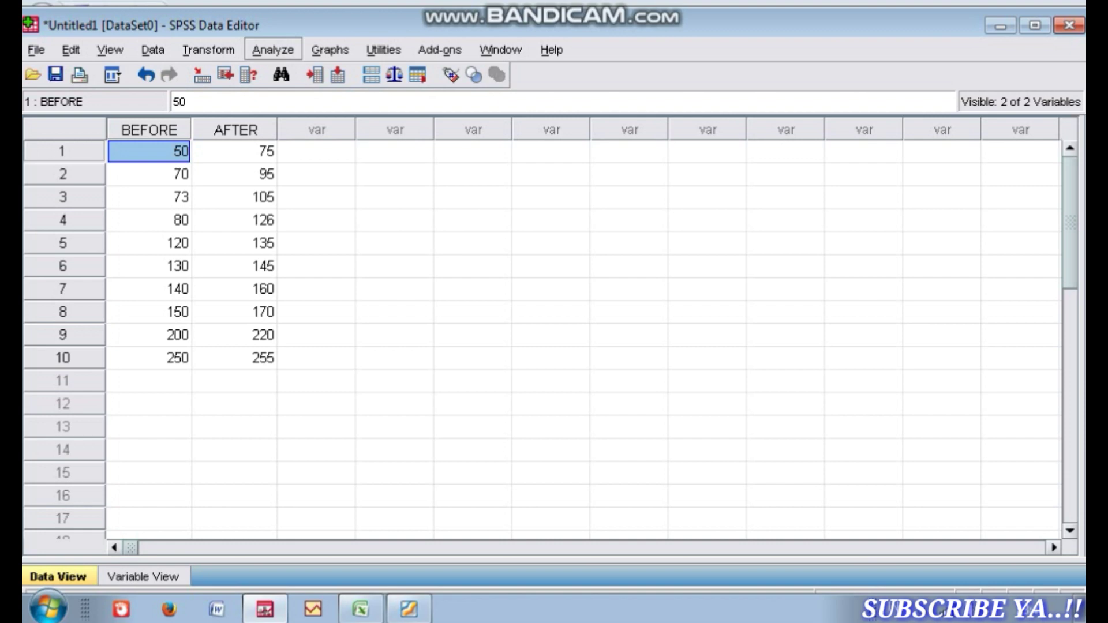
Start an Explore analysis from the descriptive statistics and add BEFORE and AFTER to the dependent list.
click(273, 49)
mouse_move(323, 99)
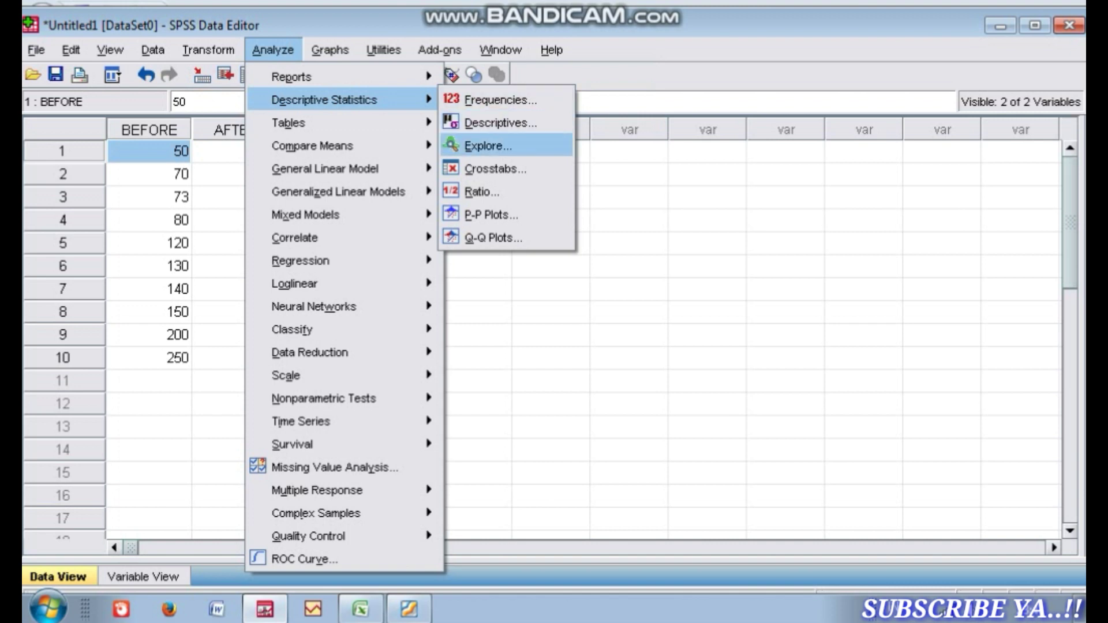
click(487, 145)
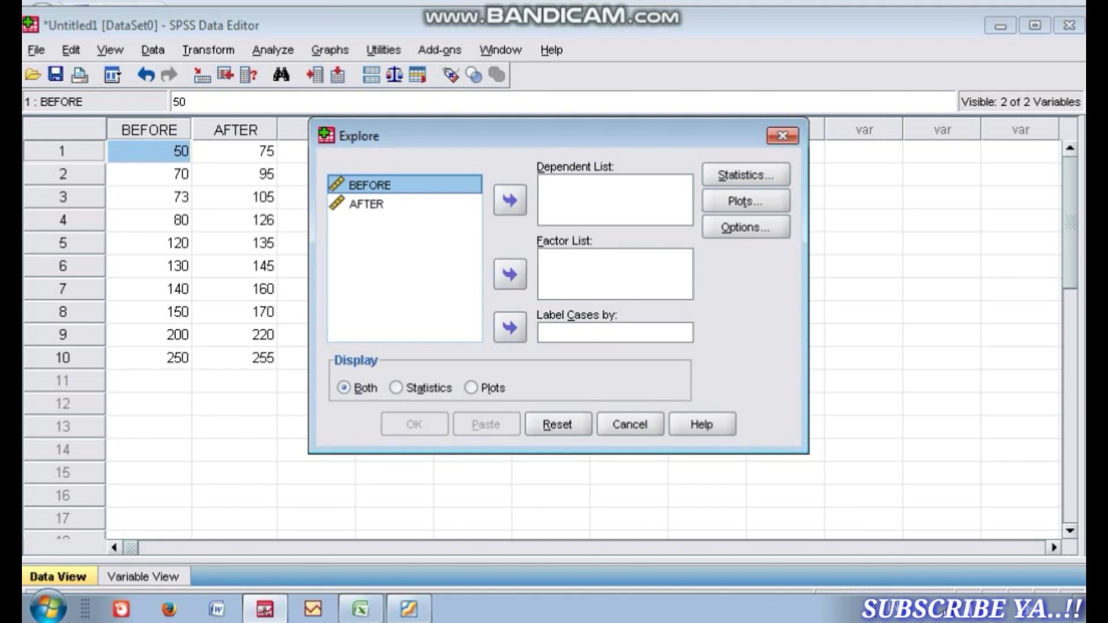
click(509, 200)
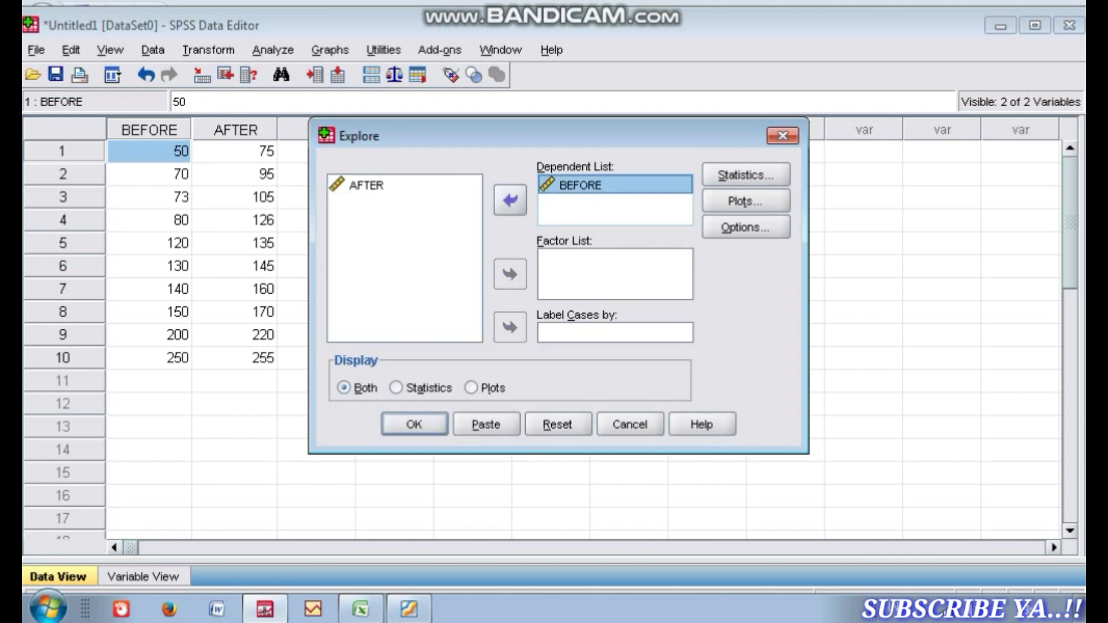
click(366, 184)
click(509, 200)
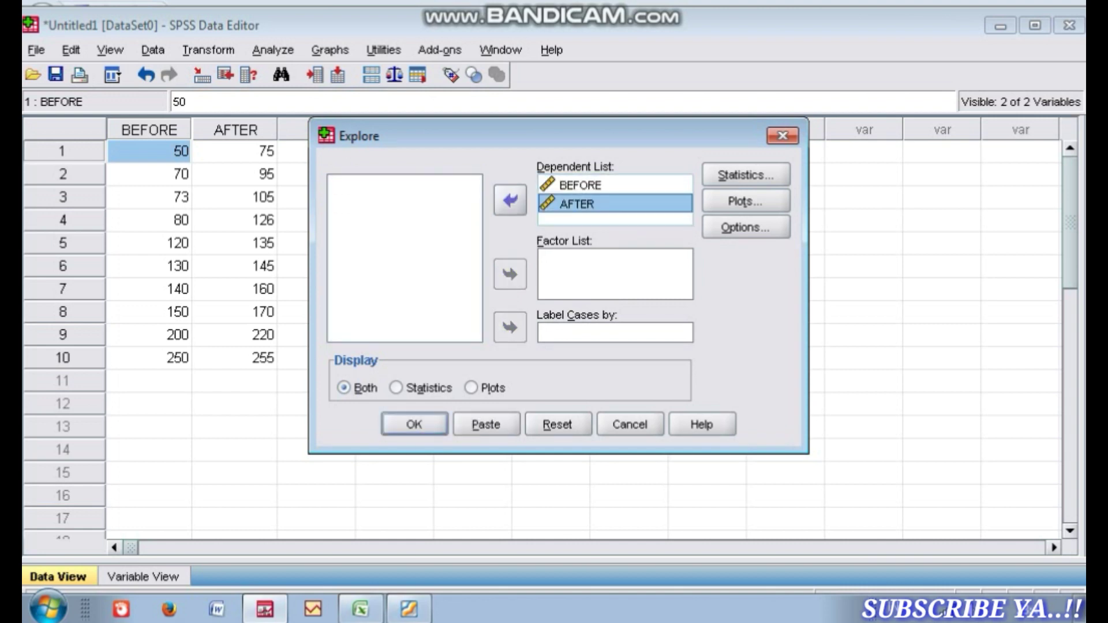
Enable normality plots with tests for the Explore analysis and run it.
click(744, 202)
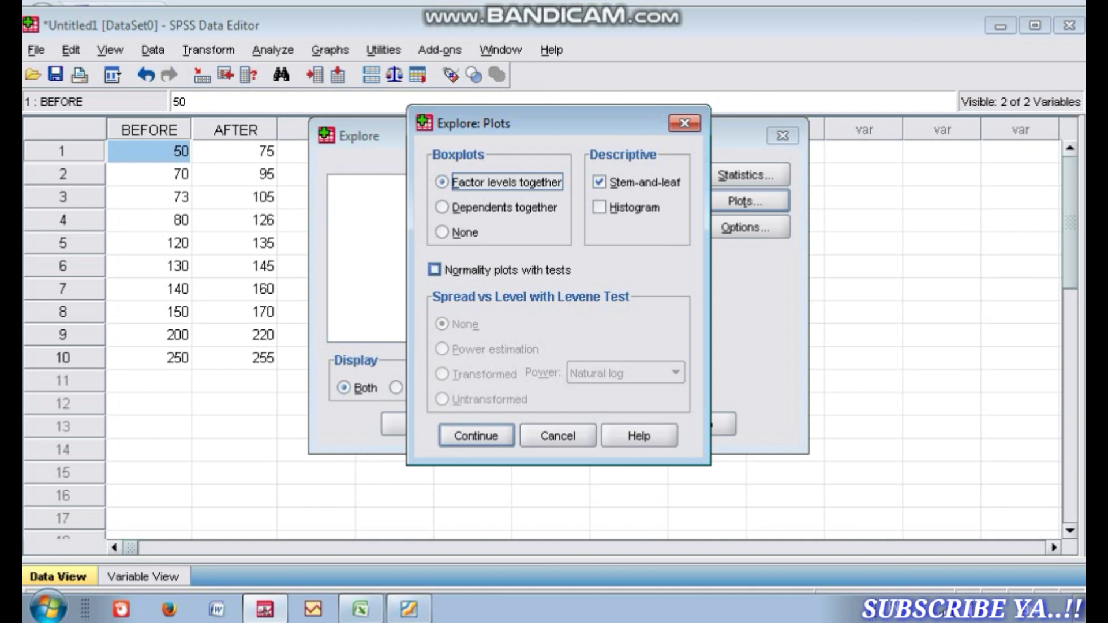
click(434, 269)
key(Return)
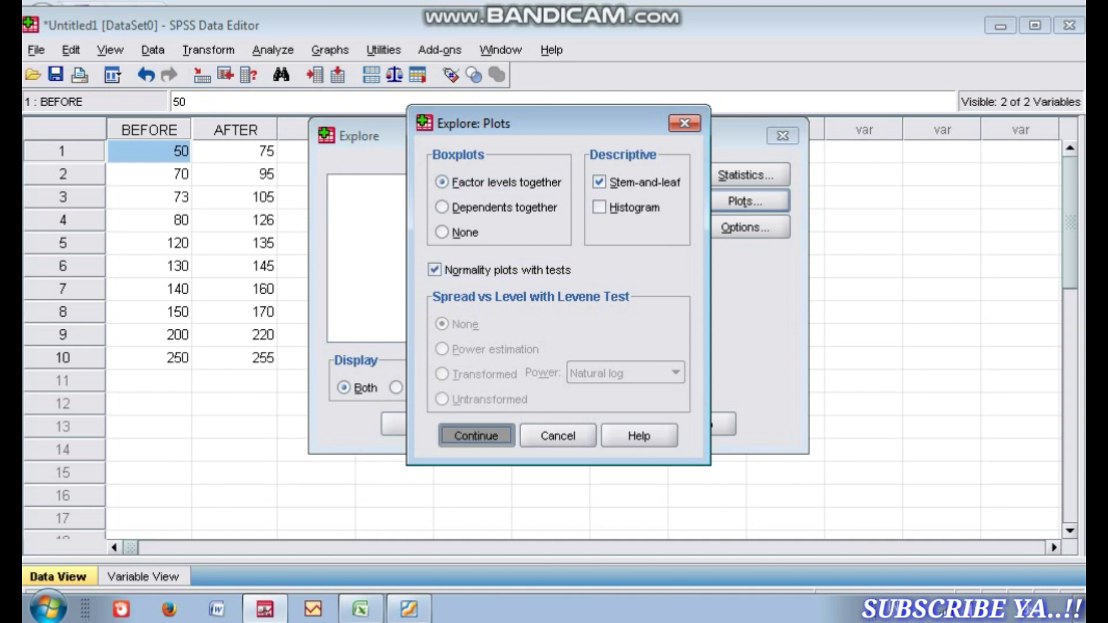
click(413, 424)
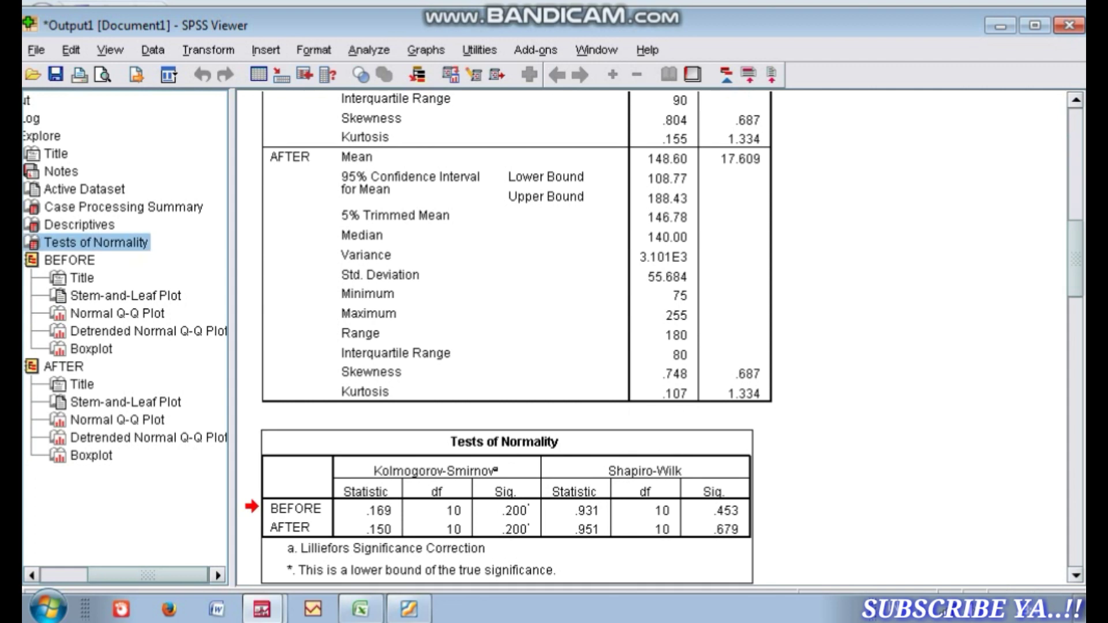
Examine the Tests of Normality table, and look up the normality test decision criteria in UJI PAIRED.pdf in Foxit Reader.
scroll(652, 334, down, 3)
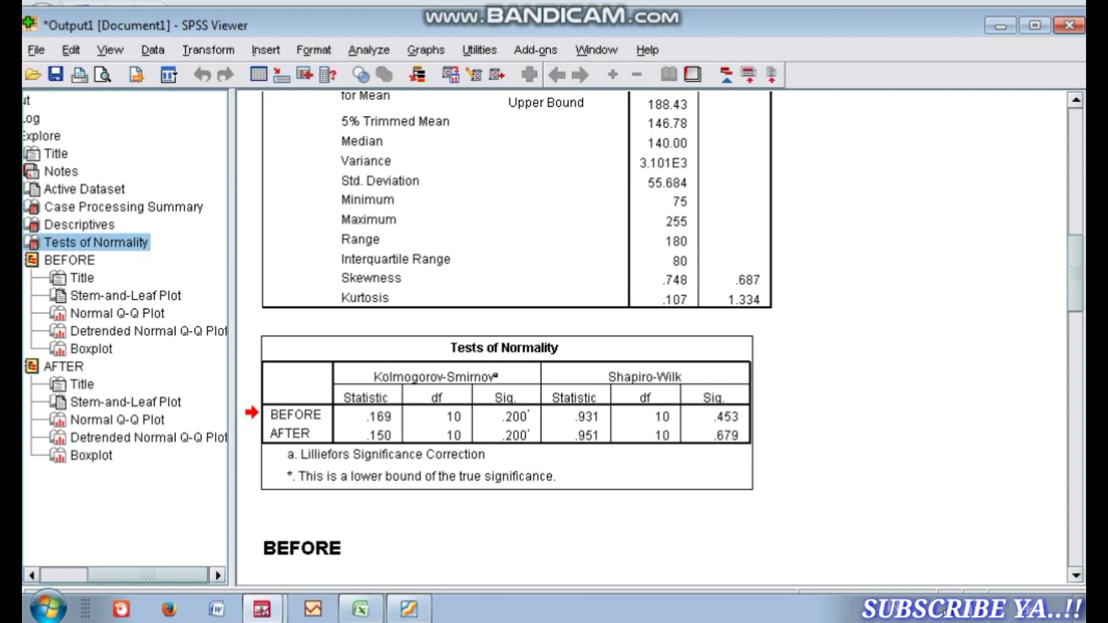
click(408, 609)
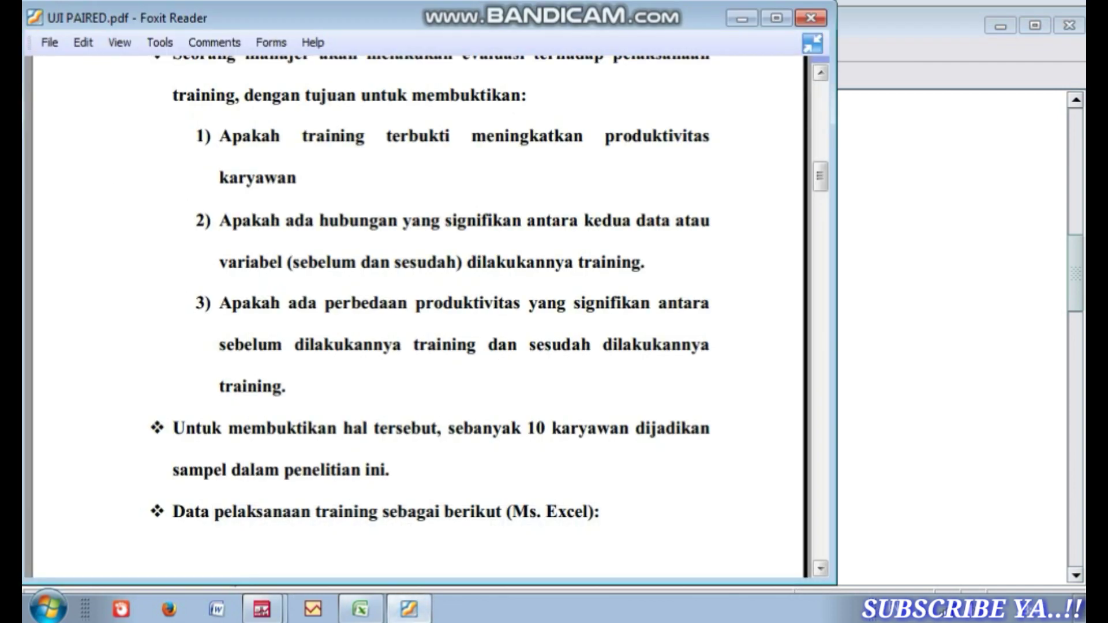
scroll(415, 318, down, 5)
scroll(416, 317, down, 5)
scroll(418, 318, down, 5)
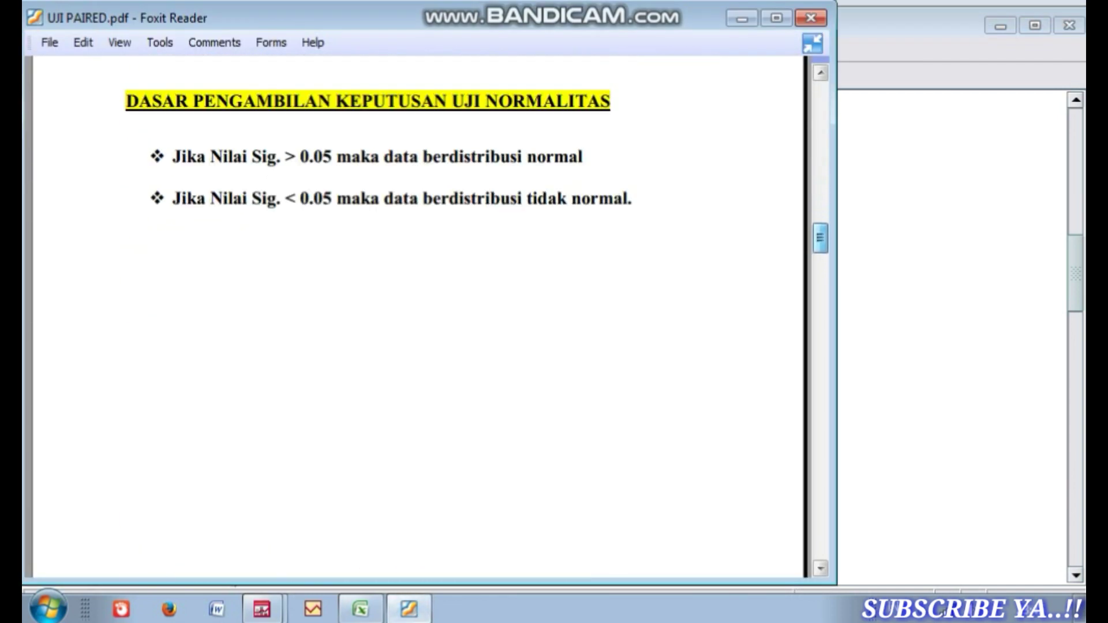
scroll(418, 318, up, 2)
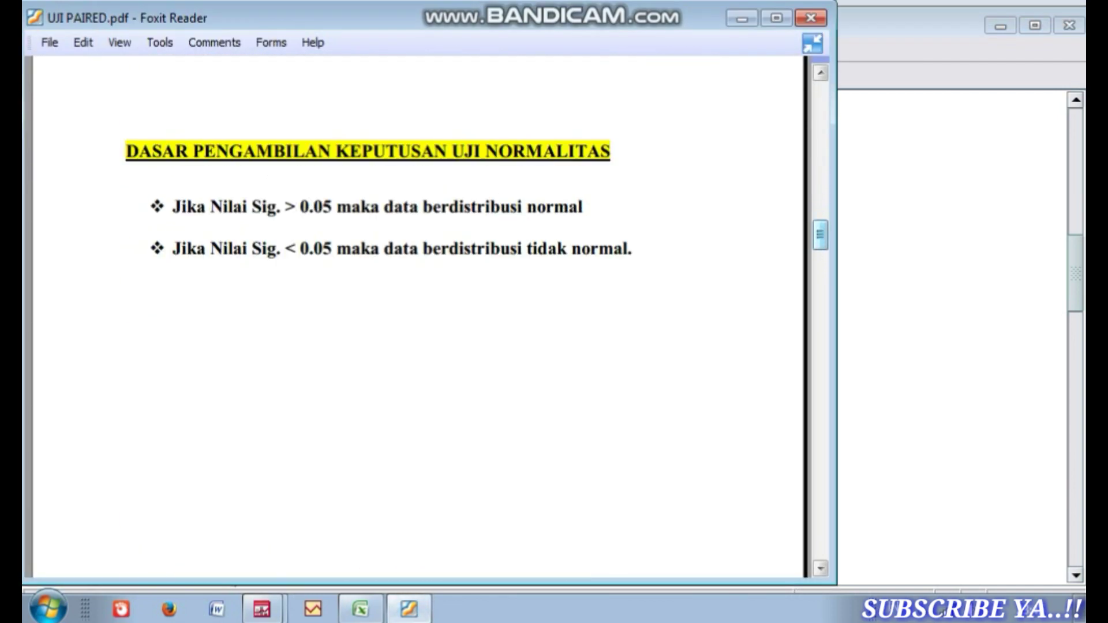